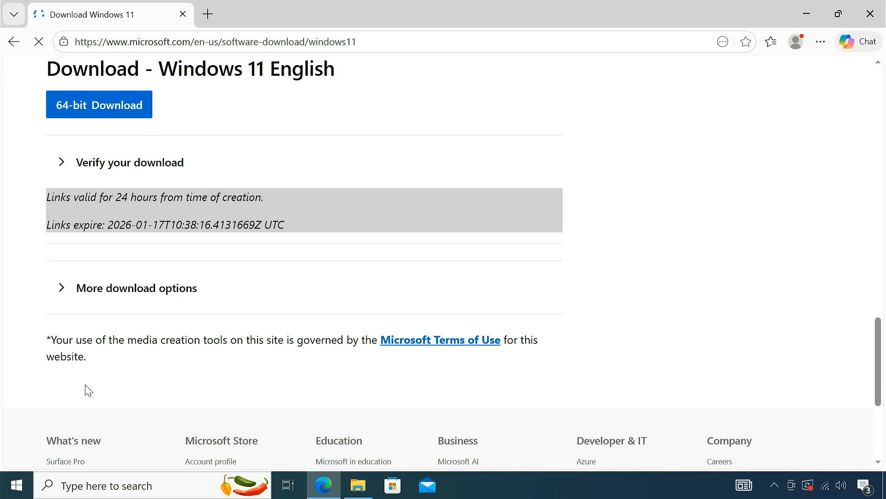
Step: Start the 64-bit download of the Windows 11 English disk image
left_click(112, 116)
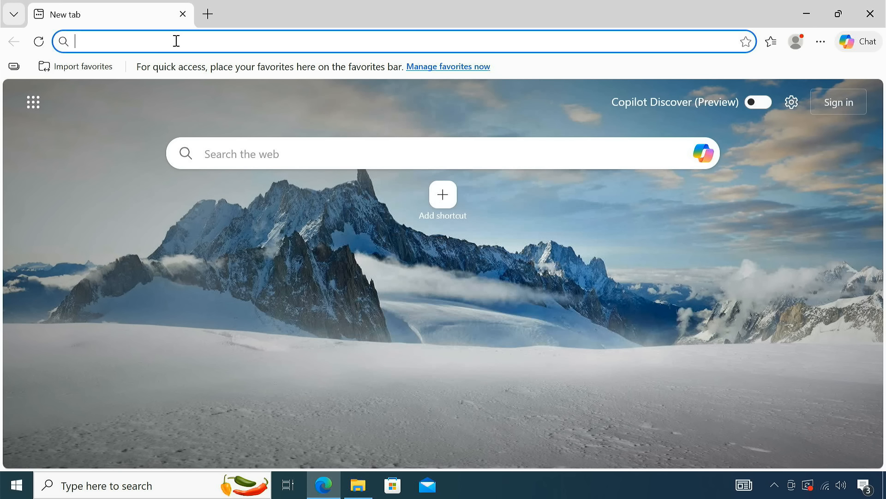
Step: Search the web for "hasleo wintohdd" and open the EasyUEFI page for WinToHDD
type("hasleo wintoh")
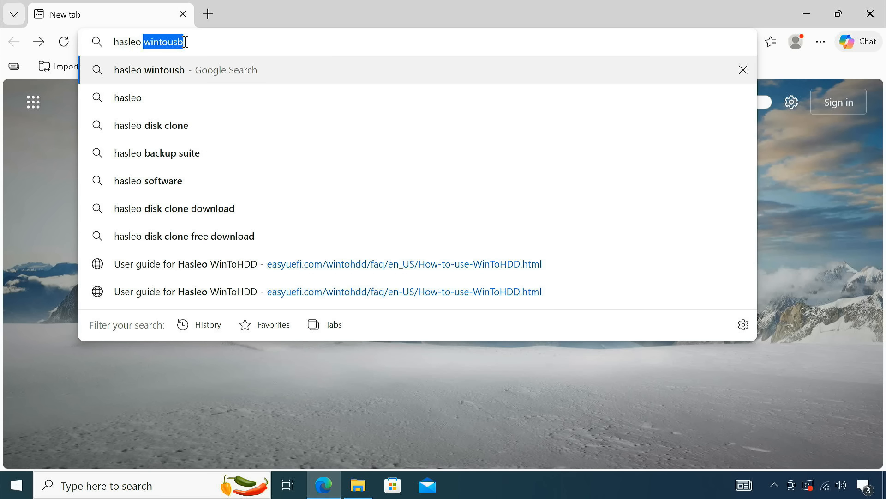
type("dd")
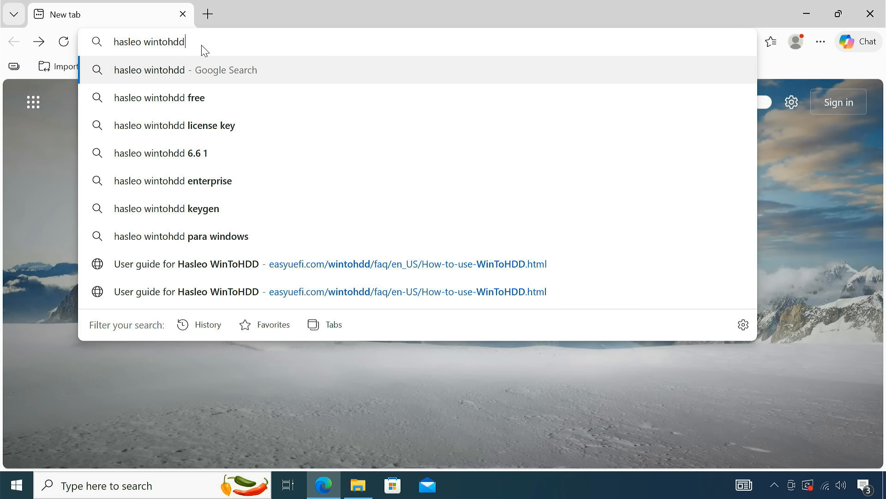
key("Return")
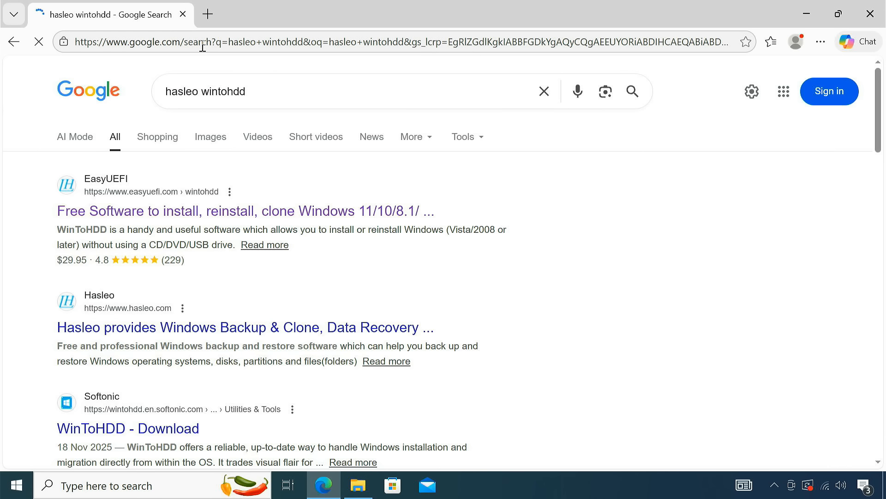
left_click(191, 210)
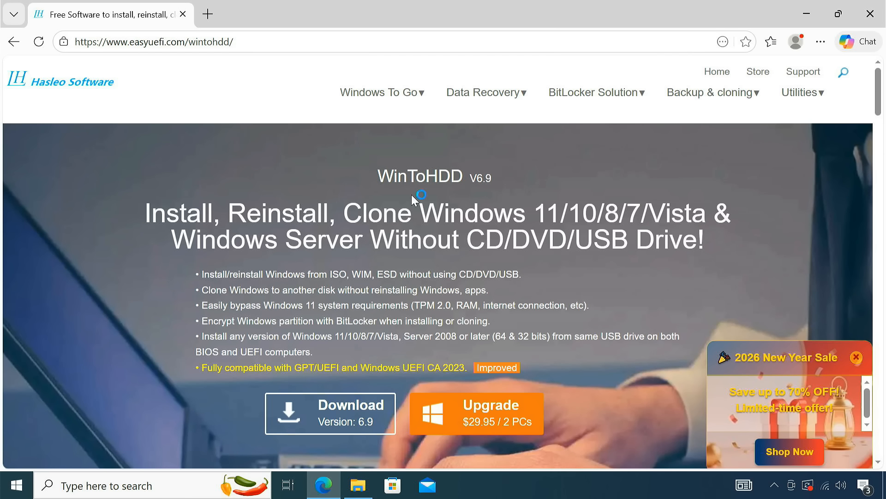
Step: Download the free WinToHDD version 6.9 installer from its product page
double_click(379, 173)
left_click(500, 190)
left_click(338, 419)
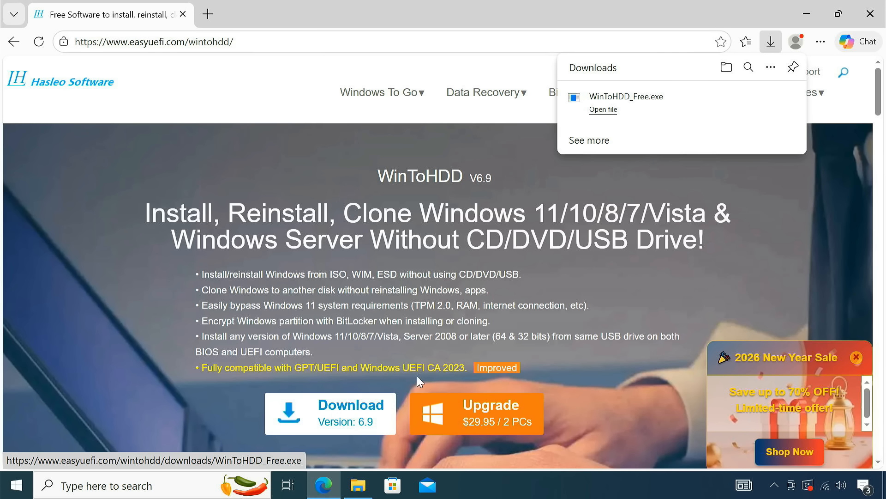
Step: Run the downloaded WinToHDD_Free.exe, allow it to make changes to the device, and close the browser
left_click(653, 112)
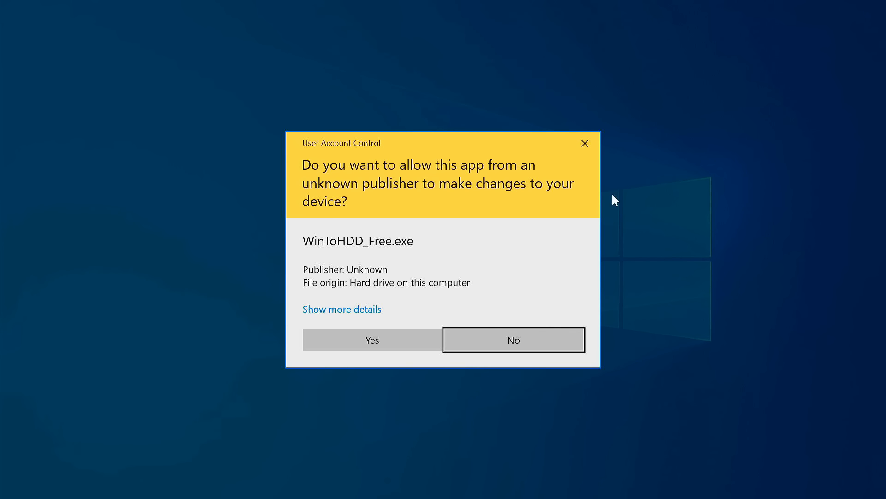
left_click(412, 343)
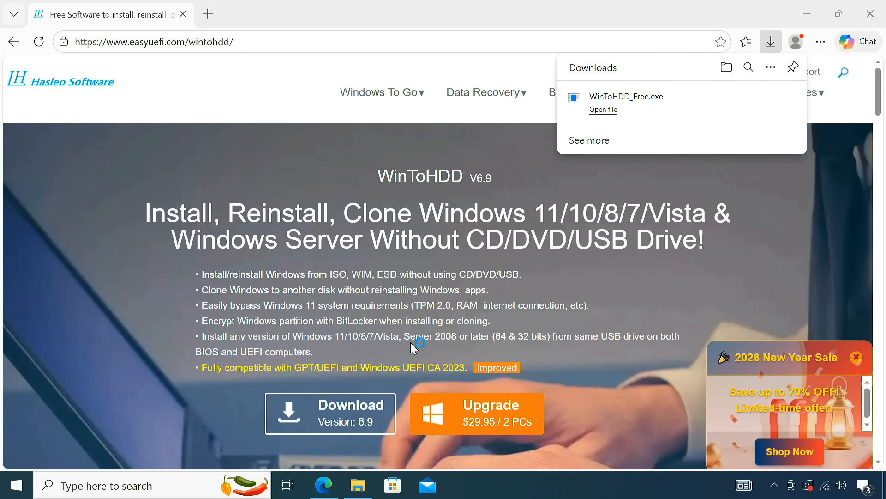
left_click(862, 10)
left_click(560, 54)
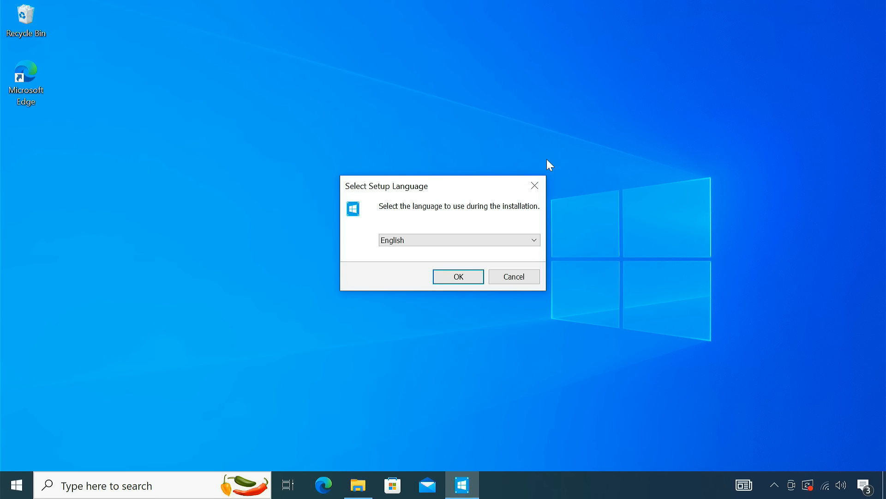
Step: Install WinToHDD in English with the license accepted and default settings, launch it, and close the web pages it opens
left_click(458, 277)
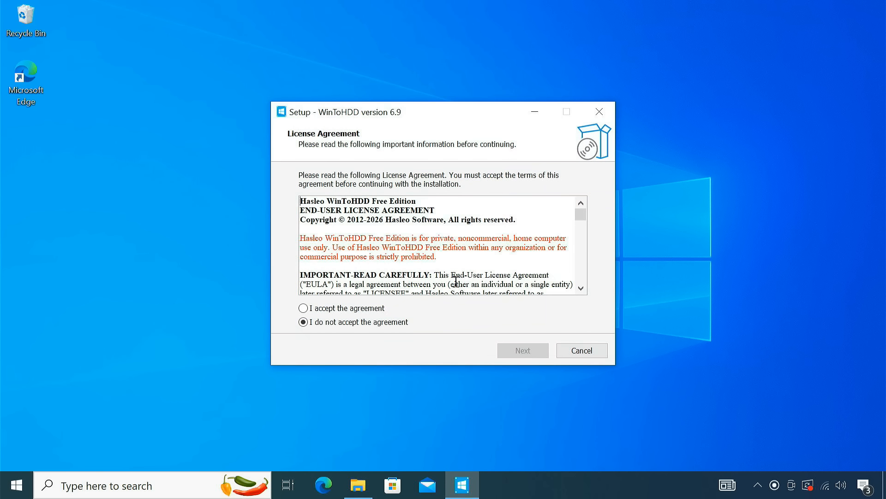
left_click(349, 309)
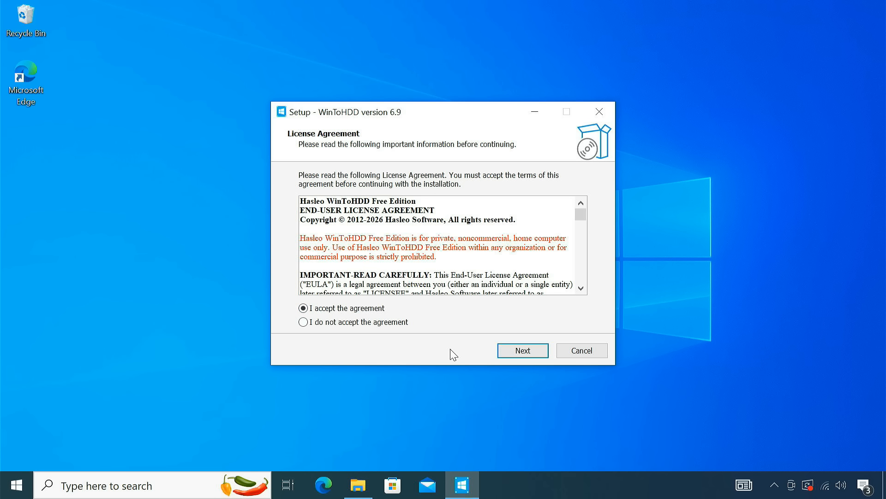
left_click(511, 352)
left_click(519, 351)
left_click(523, 351)
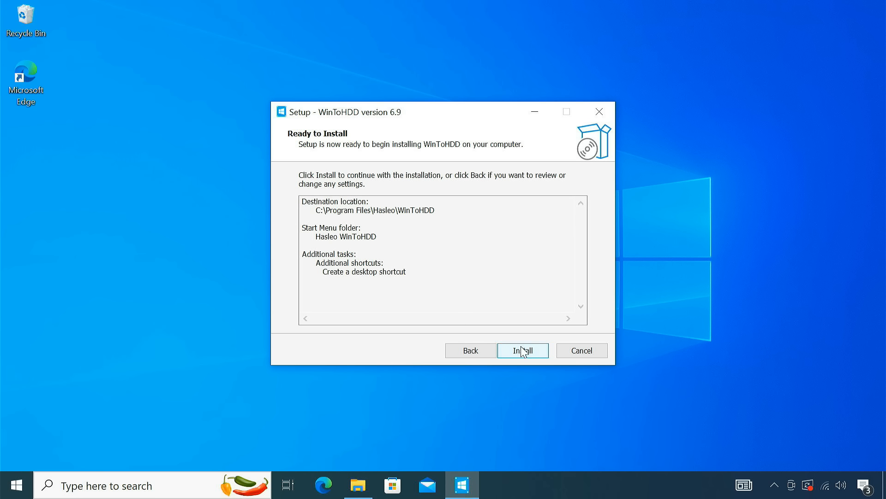
left_click(522, 350)
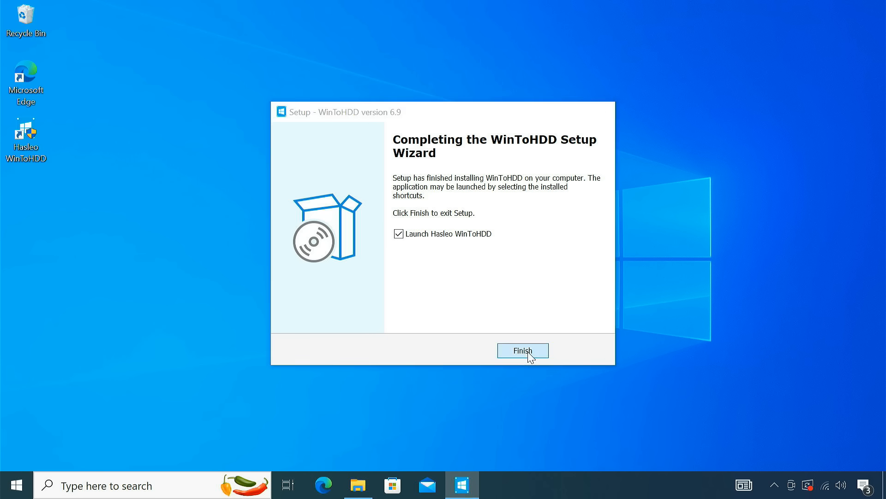
left_click(527, 351)
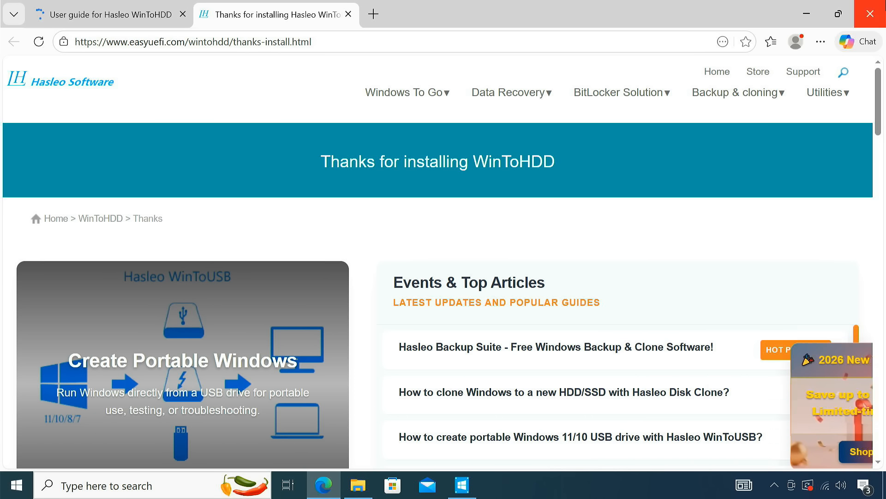
left_click(870, 14)
left_click(564, 259)
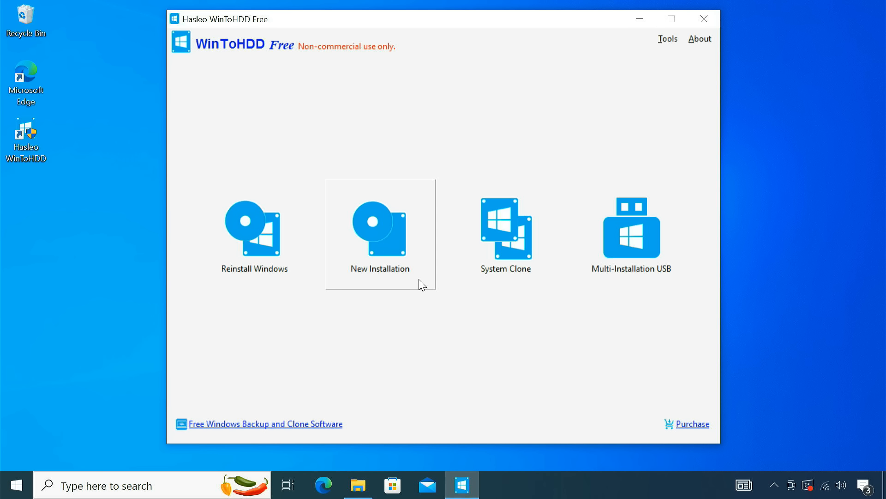
Step: Set up a new installation of Windows 11 Home from the Windows 11 ISO image in Downloads
left_click(368, 238)
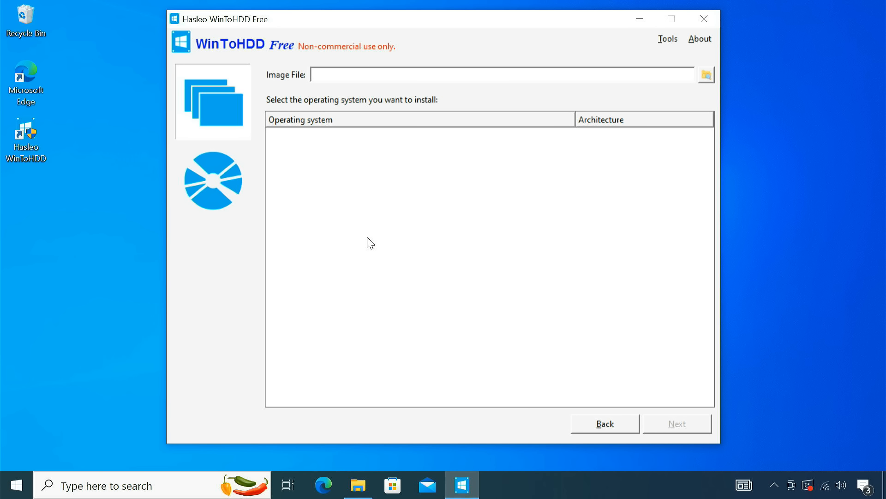
left_click(707, 76)
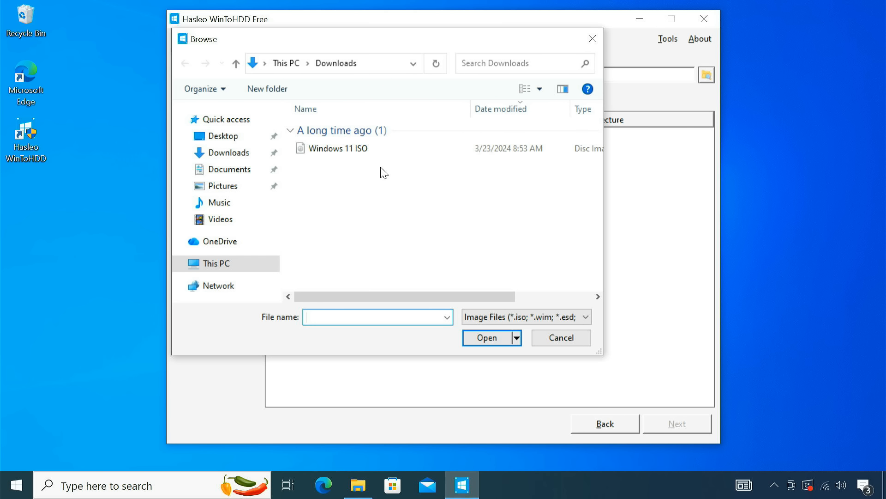
left_click(362, 151)
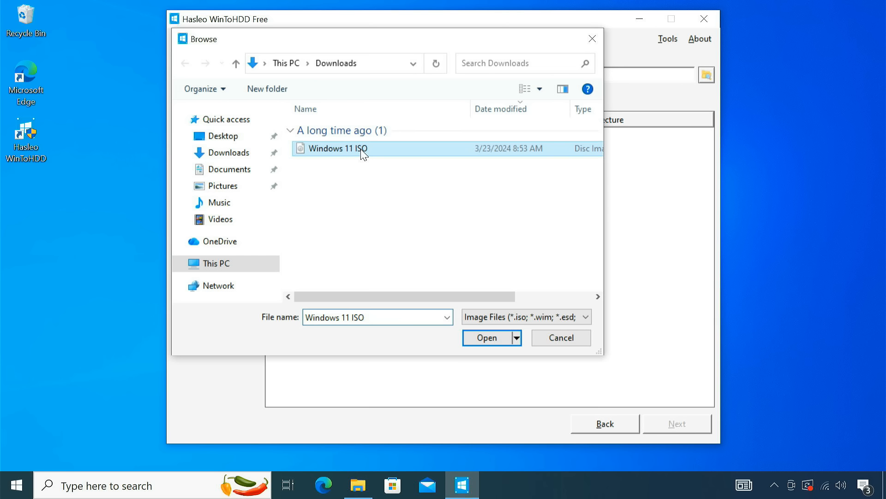
left_click(485, 339)
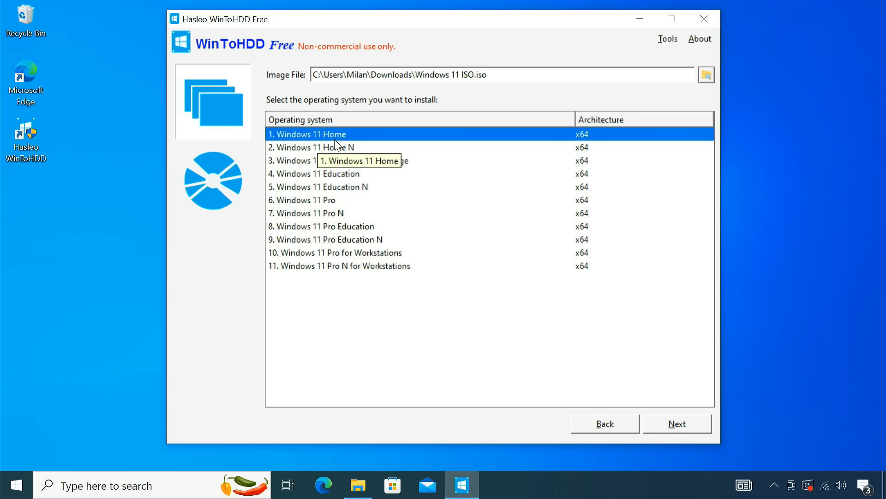
left_click(687, 426)
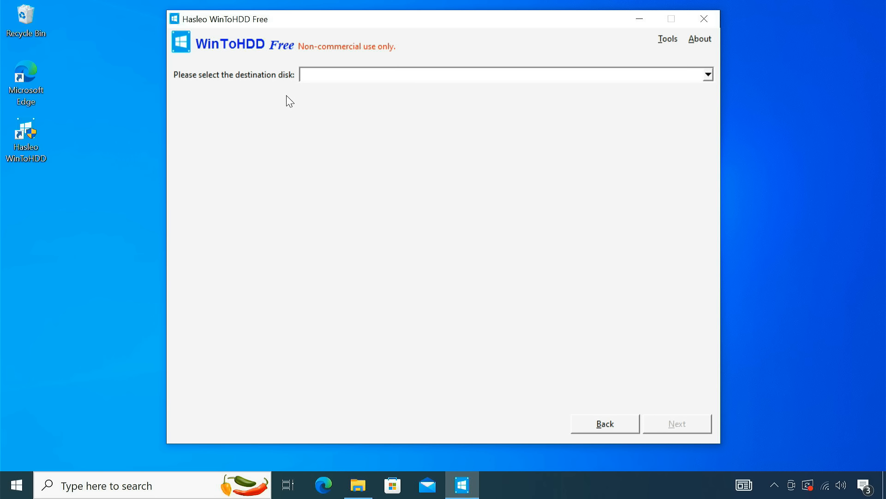
Step: Format Disk 1: Matrix 512GB as GPT for UEFI, install Windows on it in Legacy mode, and close WinToHDD
left_click(437, 75)
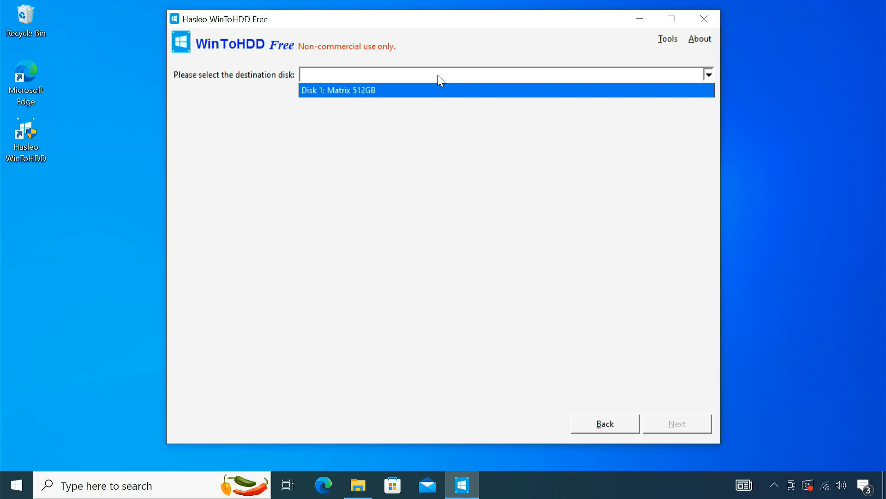
left_click(377, 90)
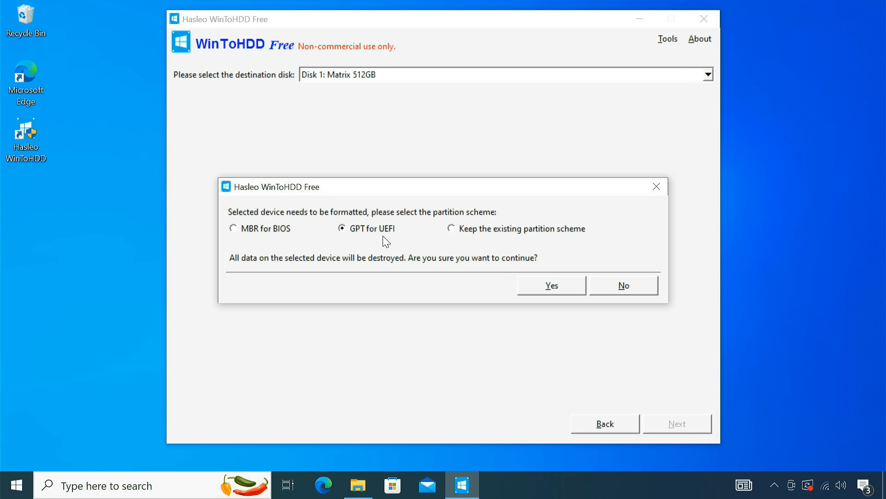
left_click(546, 288)
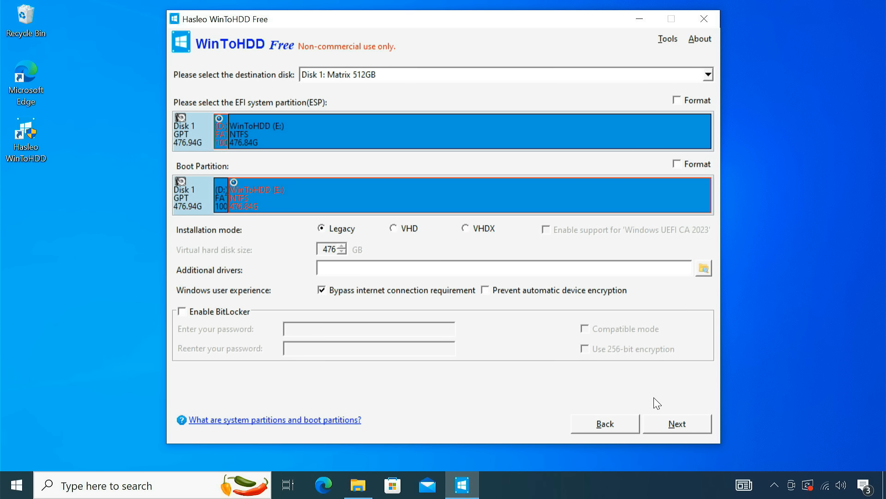
left_click(682, 425)
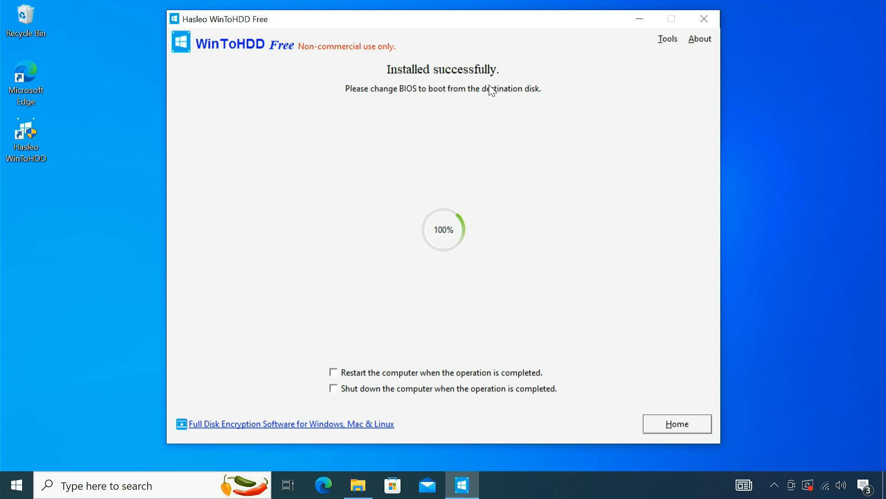
left_click(711, 18)
left_click(428, 258)
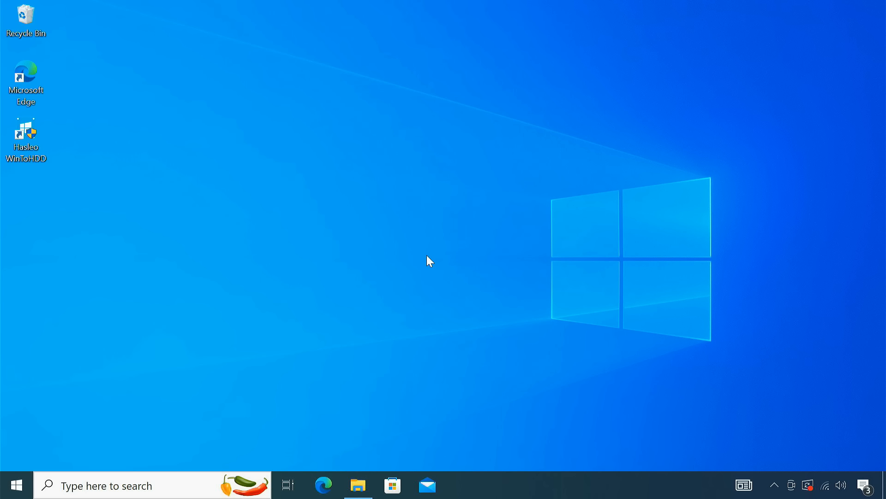
Step: Examine the folders on the WinToHDD (E:) drive in File Explorer and close the window
left_click(362, 492)
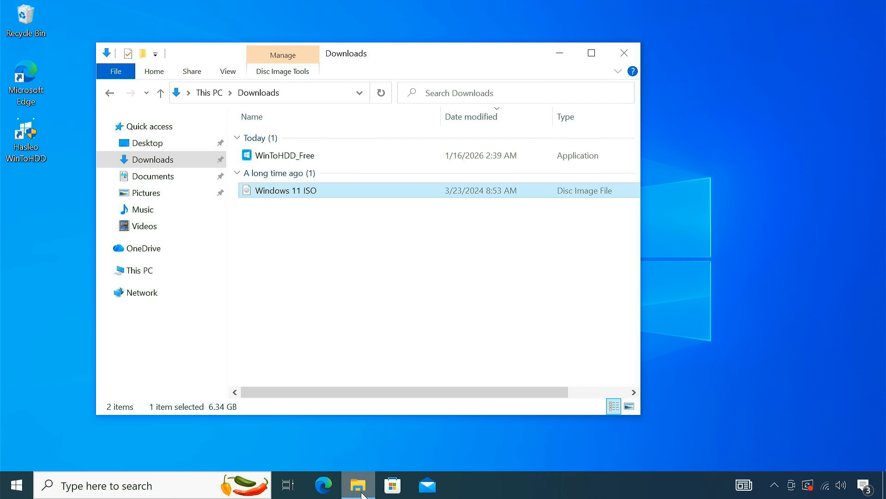
left_click(172, 271)
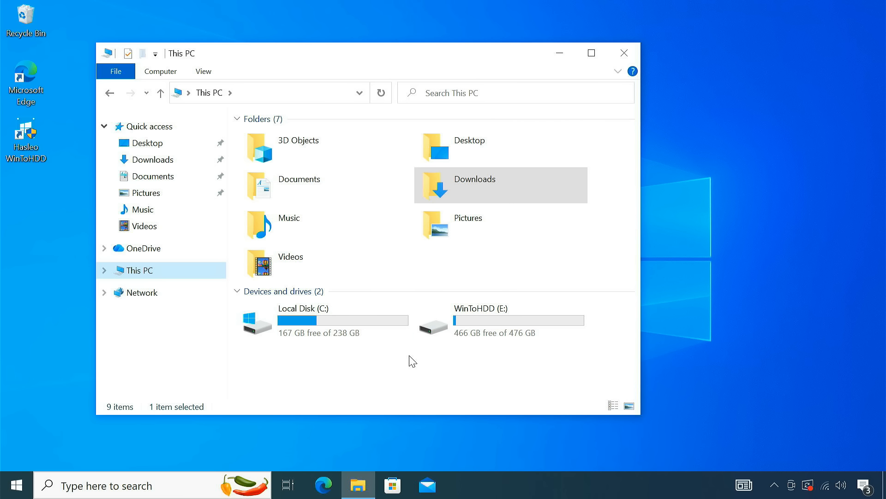
left_click(507, 319)
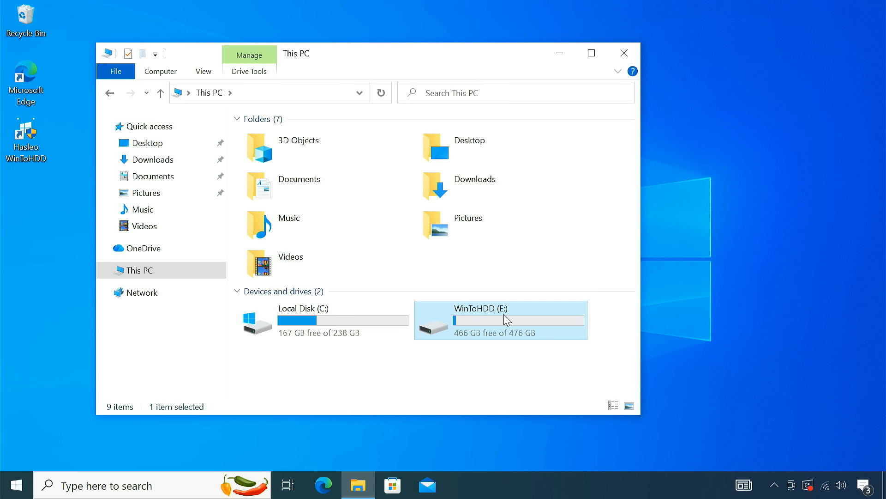
double_click(507, 319)
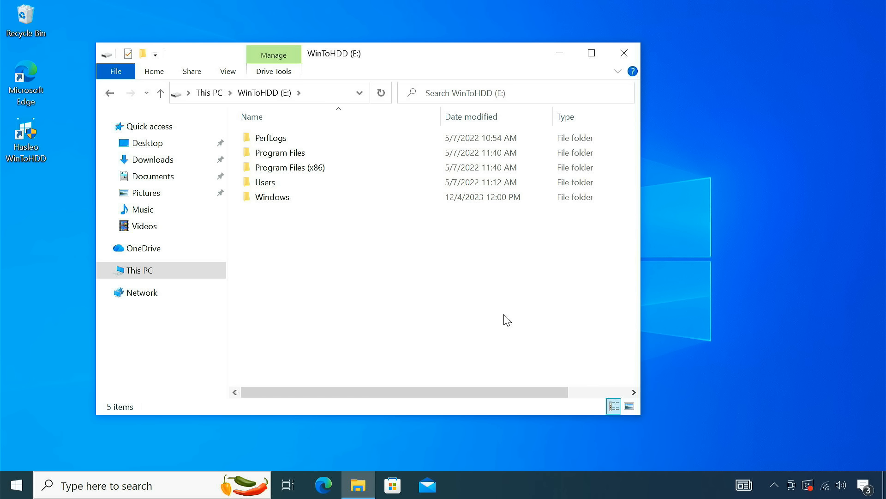
left_click(620, 54)
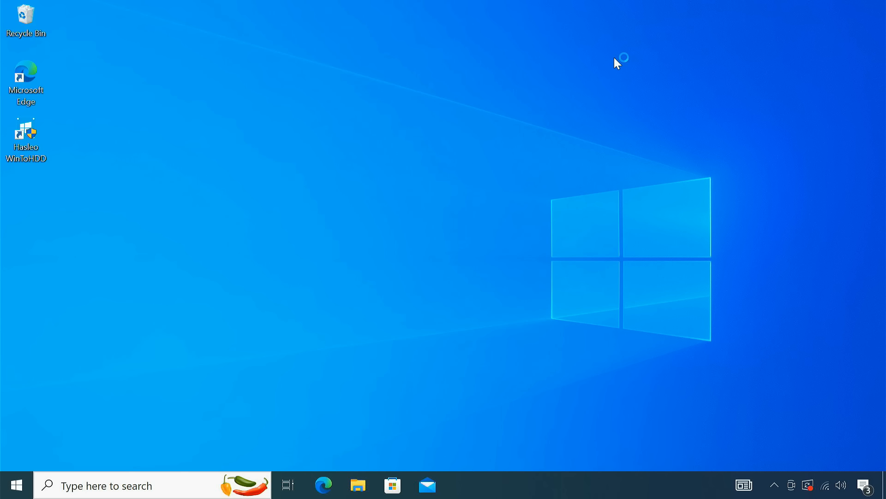
Step: Restart the computer without installing updates
left_click(15, 485)
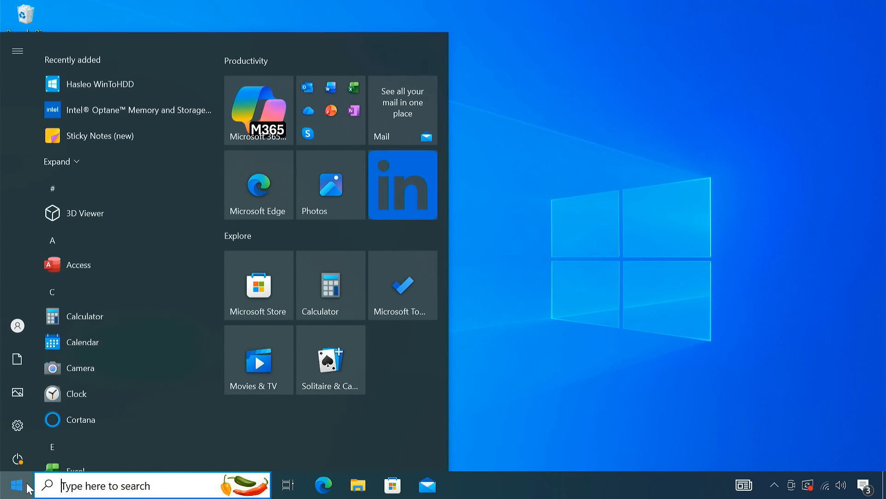
left_click(18, 457)
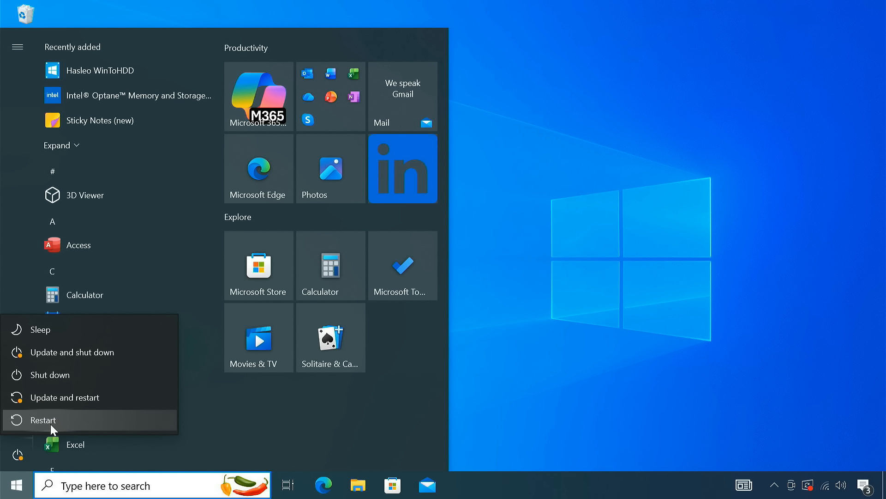
left_click(51, 423)
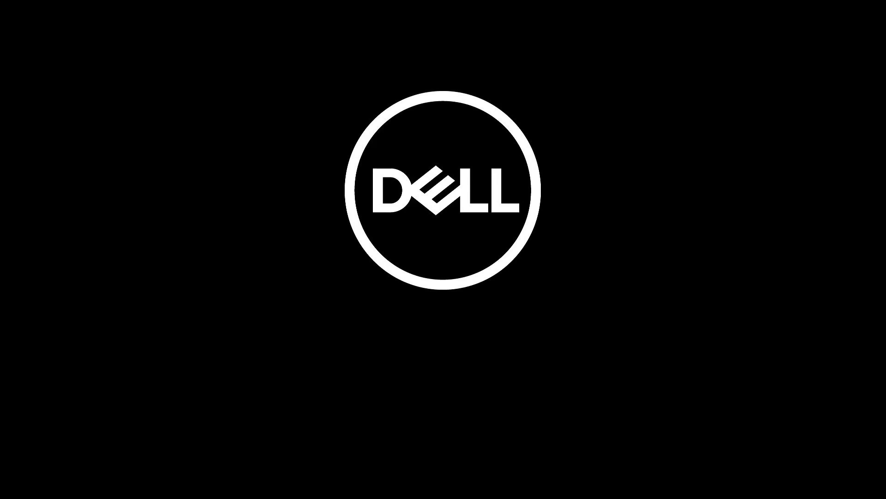
Step: Open the one-time boot menu during startup and boot from the UEFI: Matrix 512GB disk
key("F12")
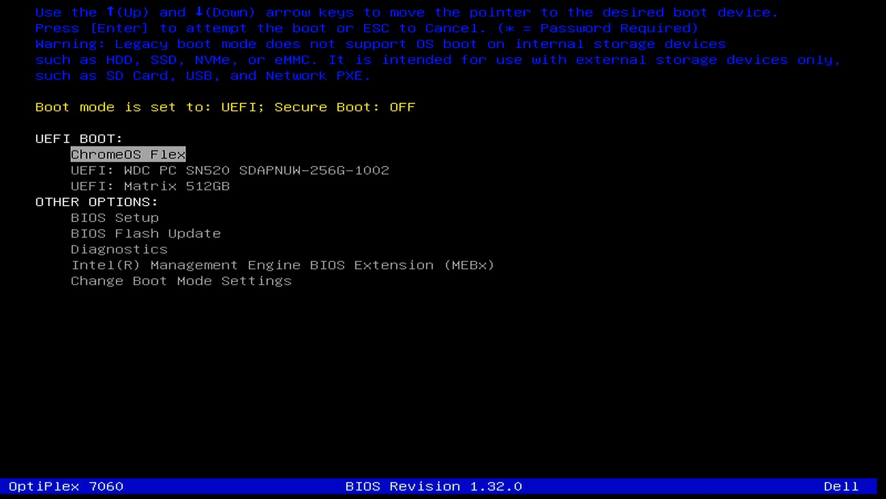
key("Down")
key("Down")
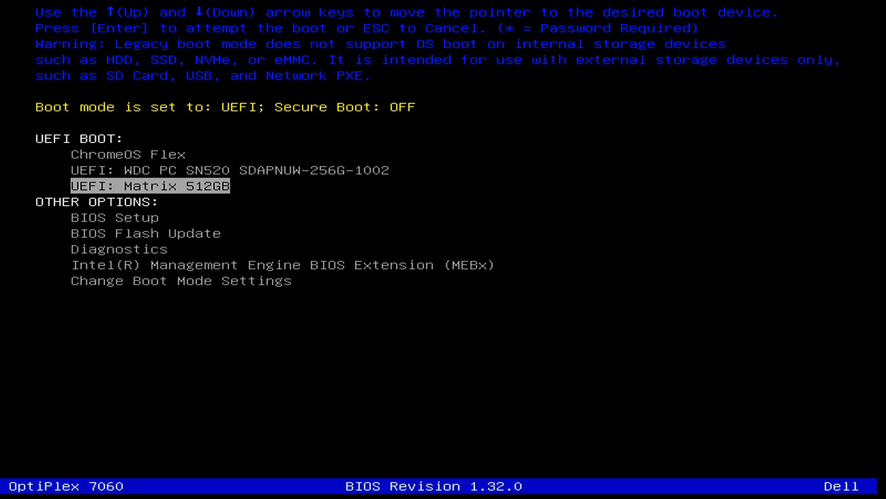
key("Return")
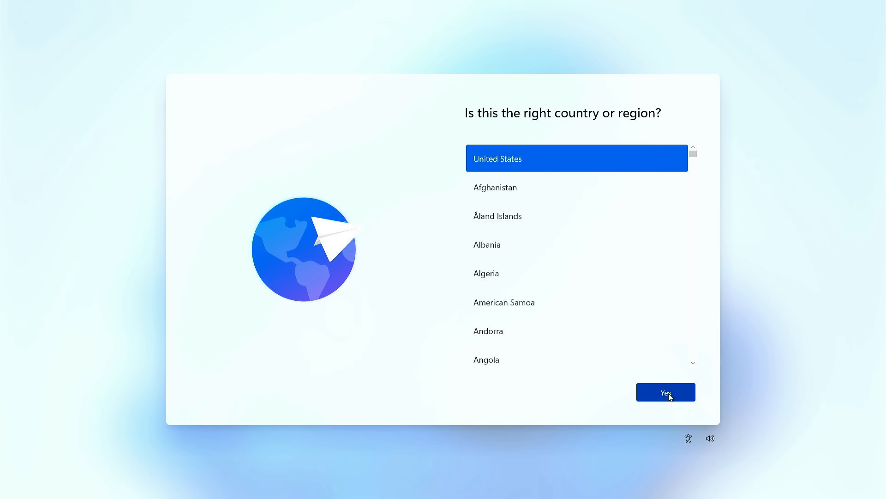
Step: Confirm United States as the region and keep the preselected keyboard layout without adding a second one
left_click(668, 395)
left_click(669, 395)
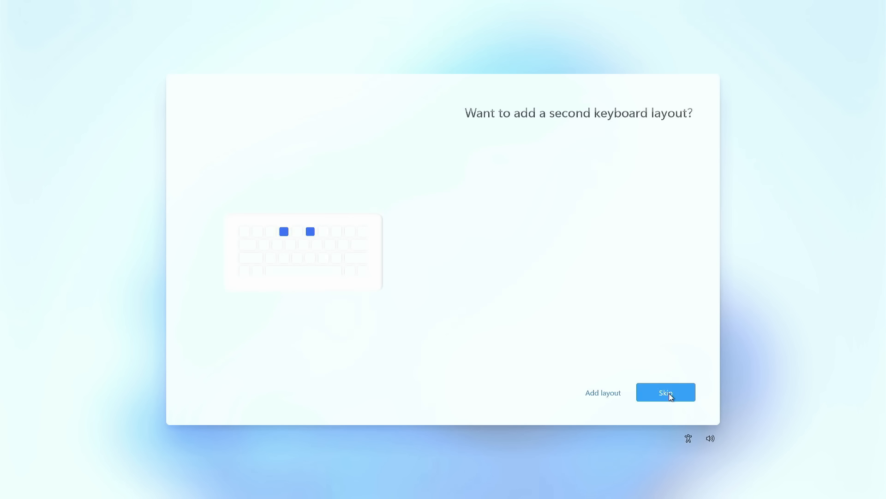
left_click(670, 396)
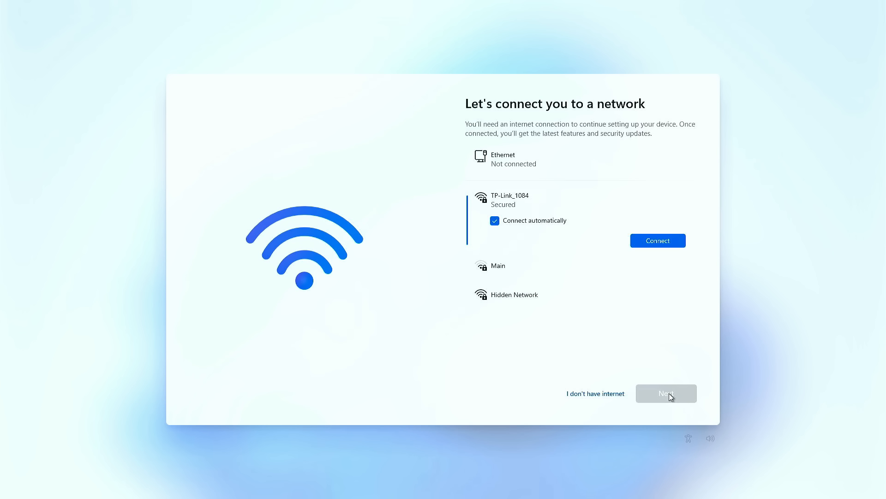
Step: Try to connect to the TP-Link_1084 Wi-Fi network by entering its network security key
left_click(662, 246)
type("*")
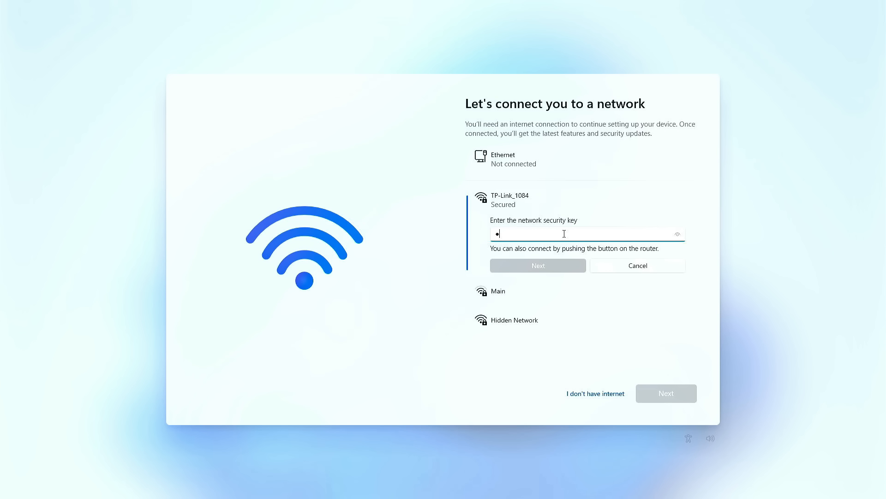
type("*")
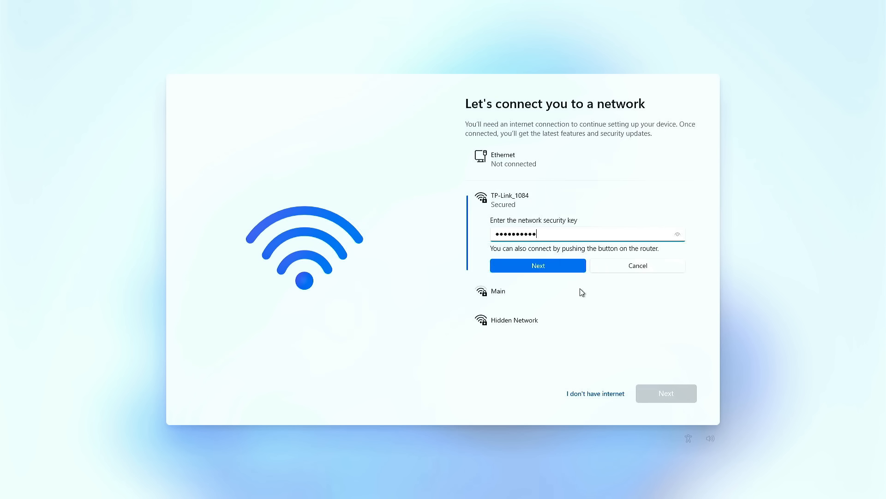
Step: Continue the Windows setup without an internet connection and accept the license agreement
left_click(607, 394)
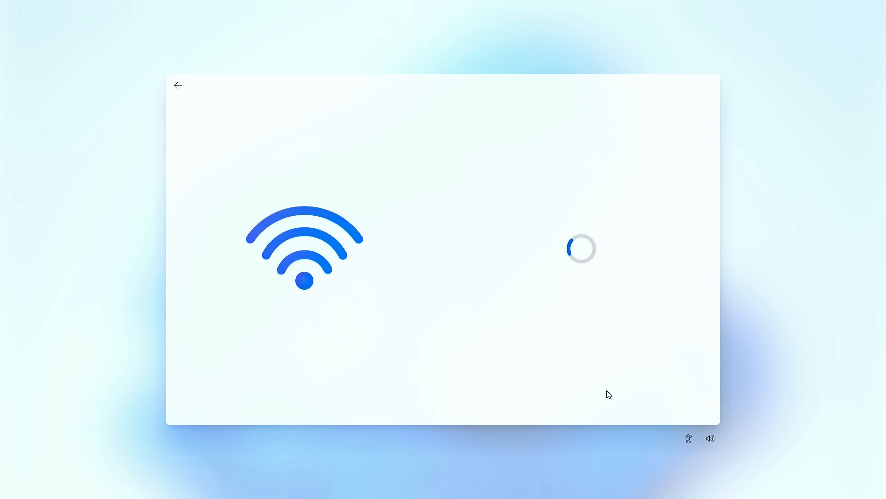
left_click(597, 396)
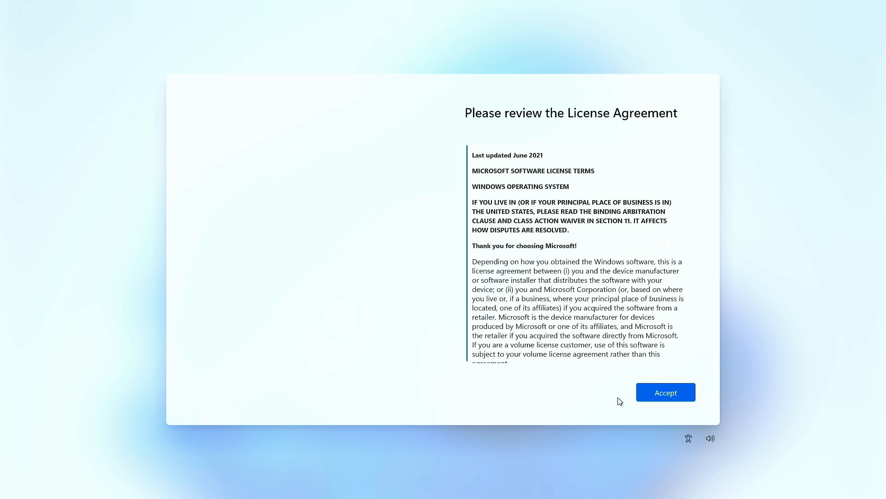
left_click(666, 396)
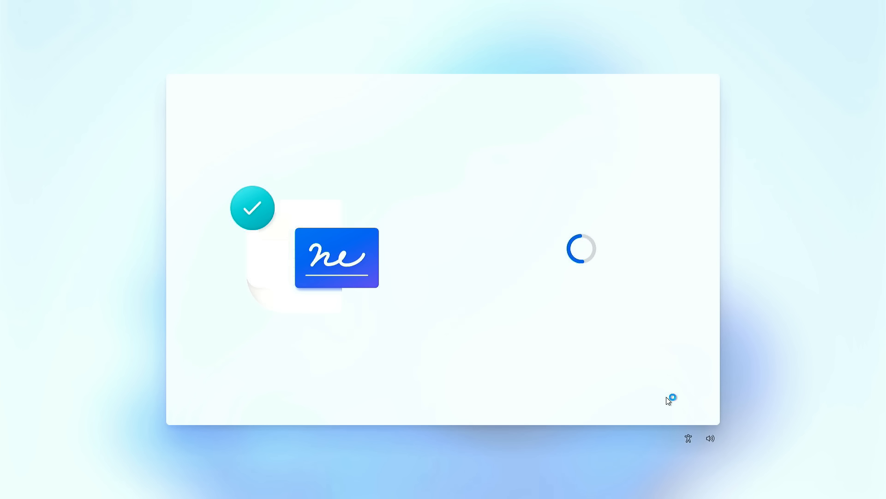